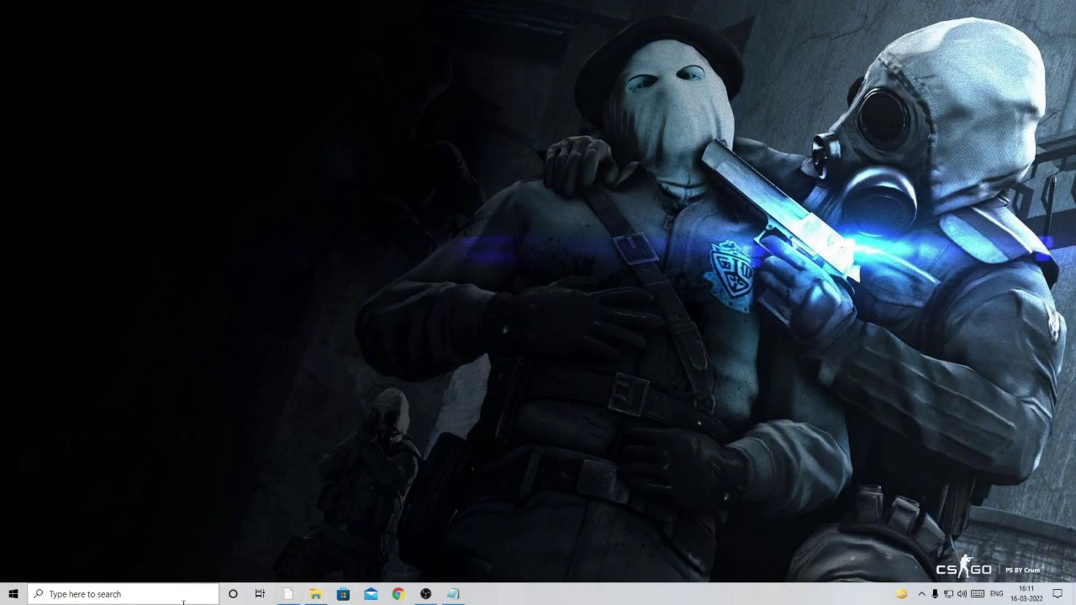
# - In OneDrive Pictures, move p04vbgvg.jpg and the long-named jpg picture into the Crown Geek folder
pyautogui.click(316, 595)
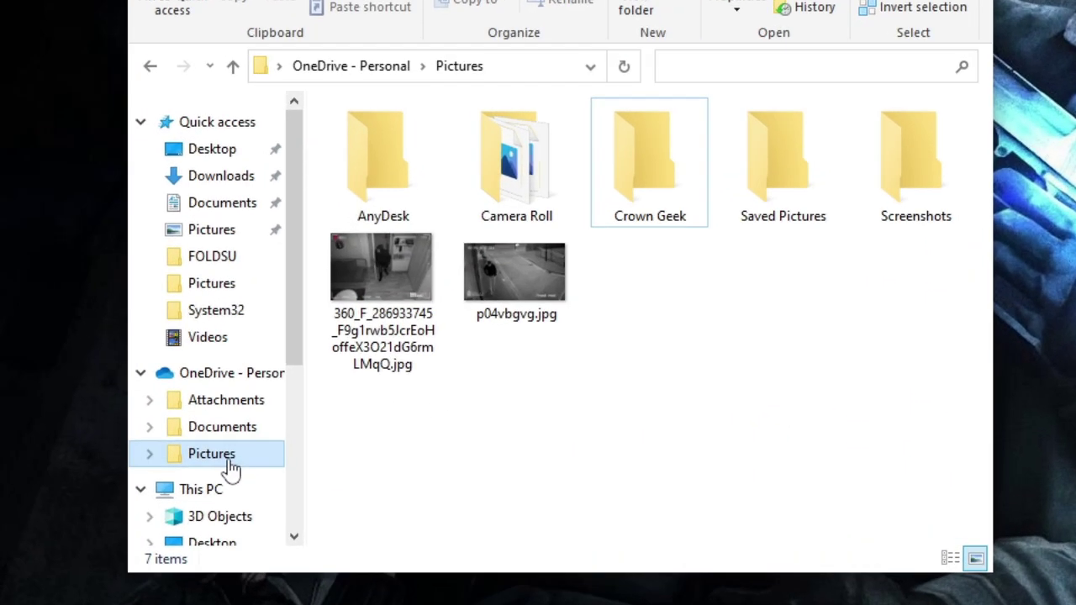
pyautogui.click(231, 462)
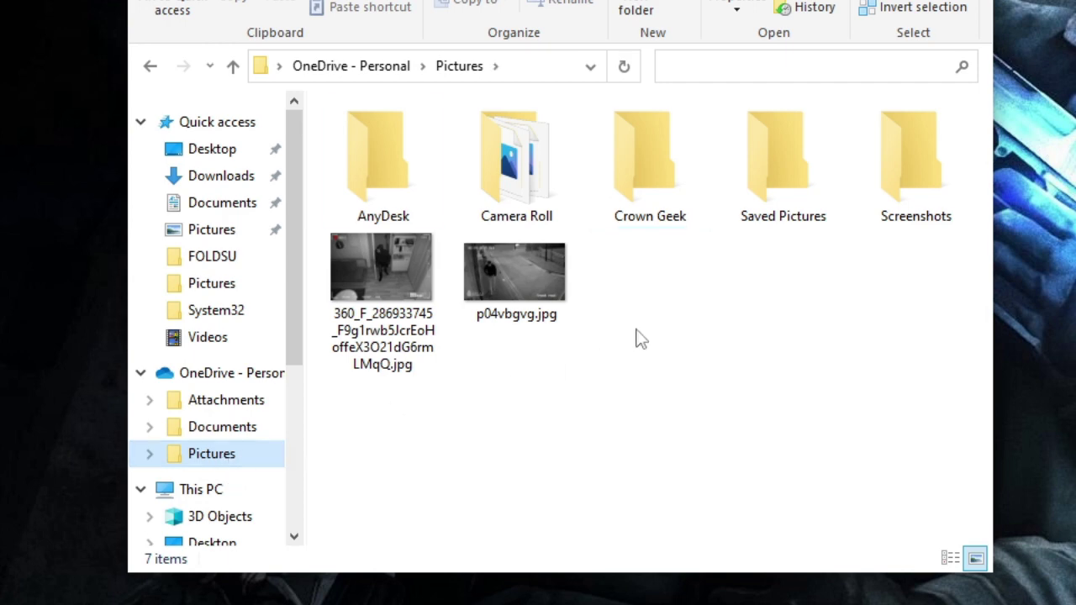
pyautogui.moveTo(648, 189); pyautogui.dragTo(748, 345)
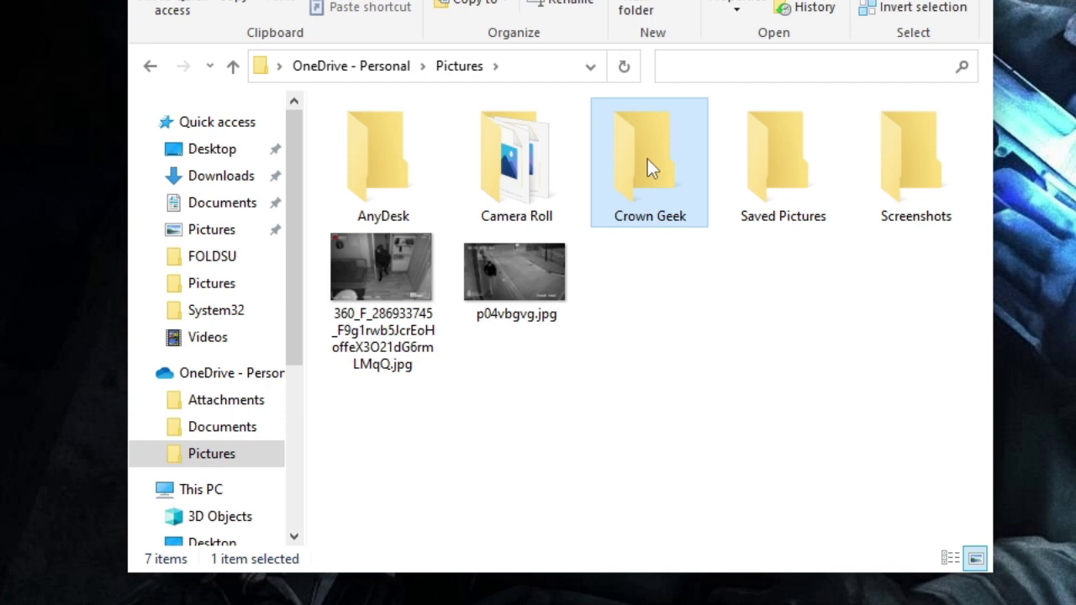
pyautogui.click(652, 284)
pyautogui.click(385, 277)
pyautogui.click(496, 311)
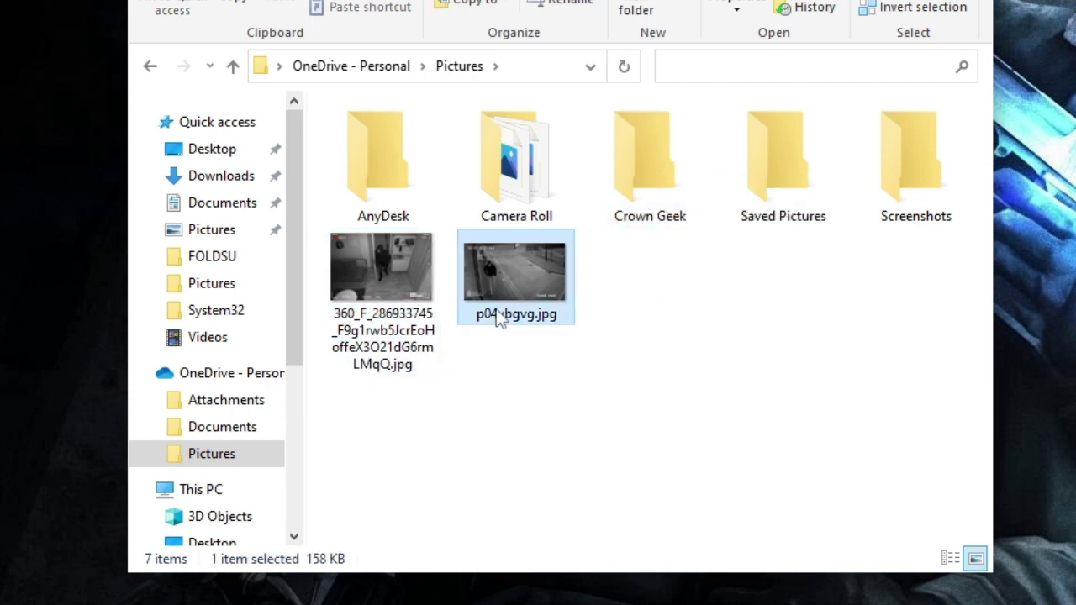
pyautogui.click(398, 292)
pyautogui.click(529, 286)
pyautogui.moveTo(530, 286); pyautogui.dragTo(645, 203)
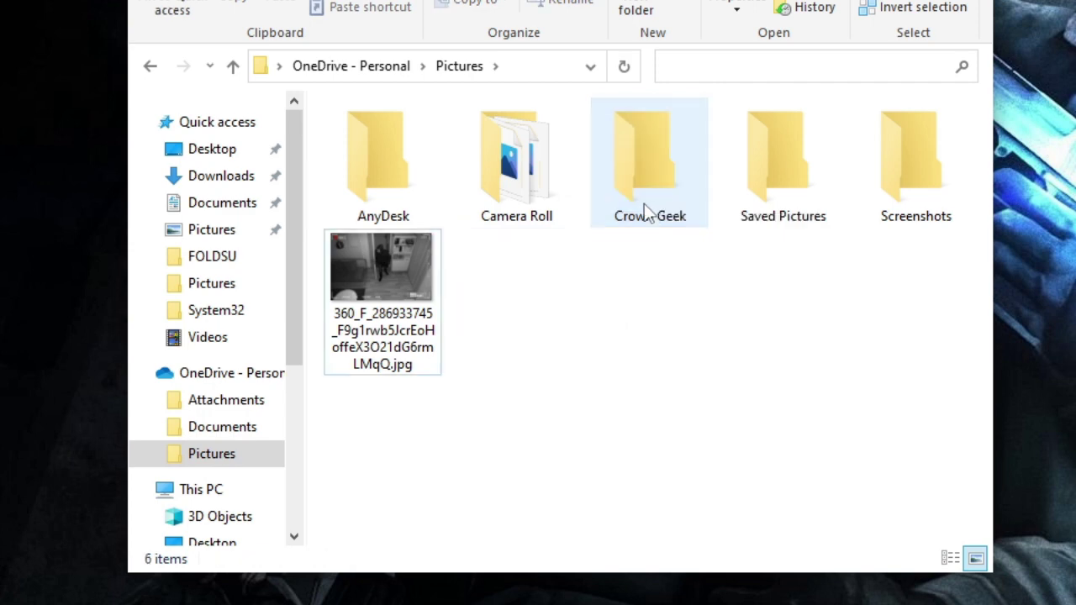
pyautogui.moveTo(388, 273); pyautogui.dragTo(634, 214)
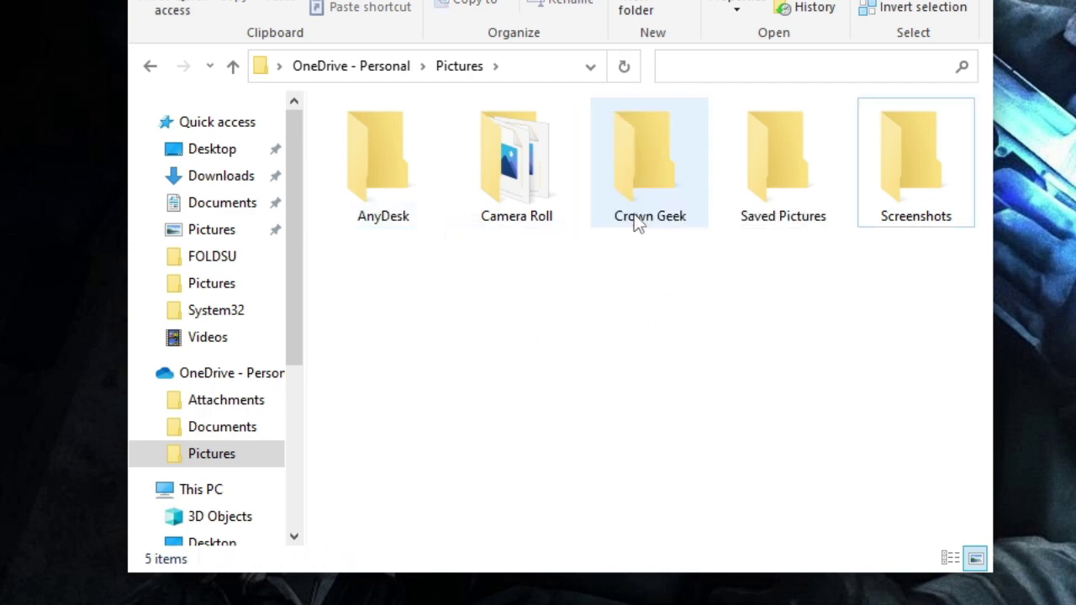
# - Inside Crown Geek, create an empty text document named New Text Document.txt
pyautogui.doubleClick(652, 173)
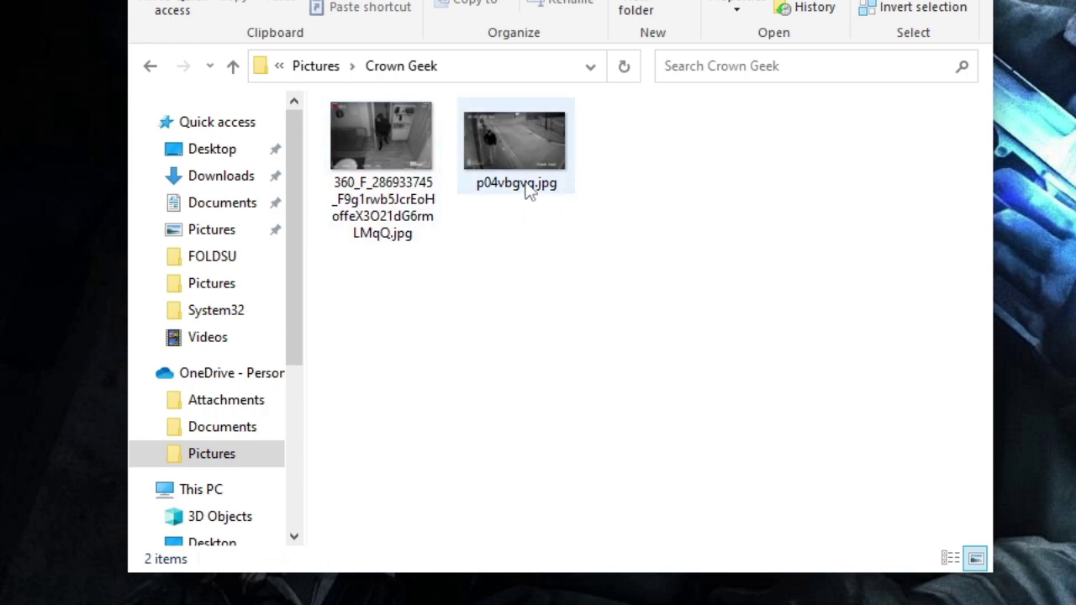
pyautogui.rightClick(677, 192)
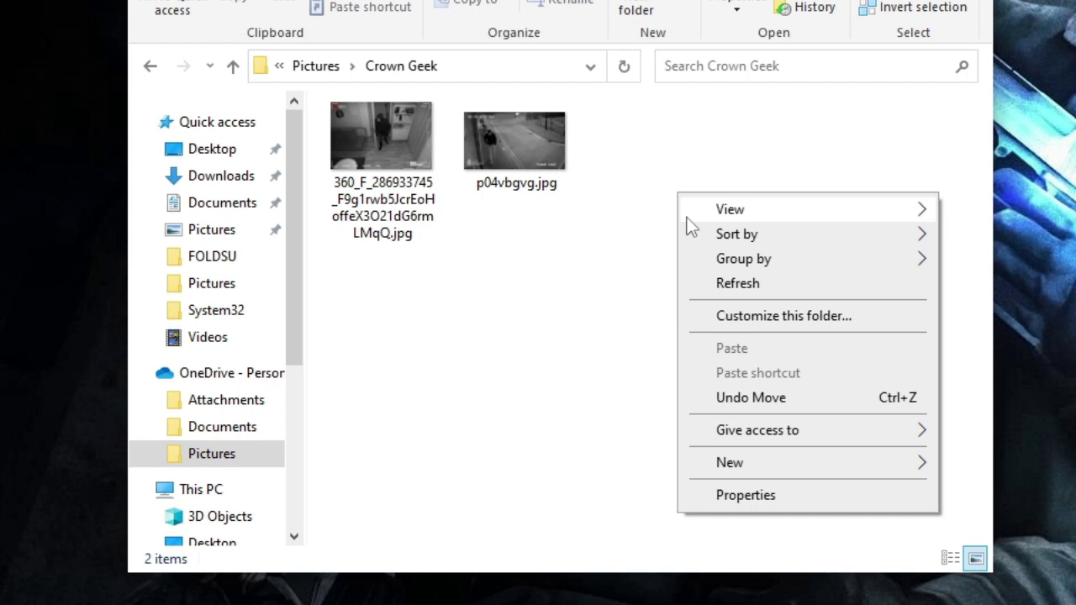
pyautogui.moveTo(739, 462)
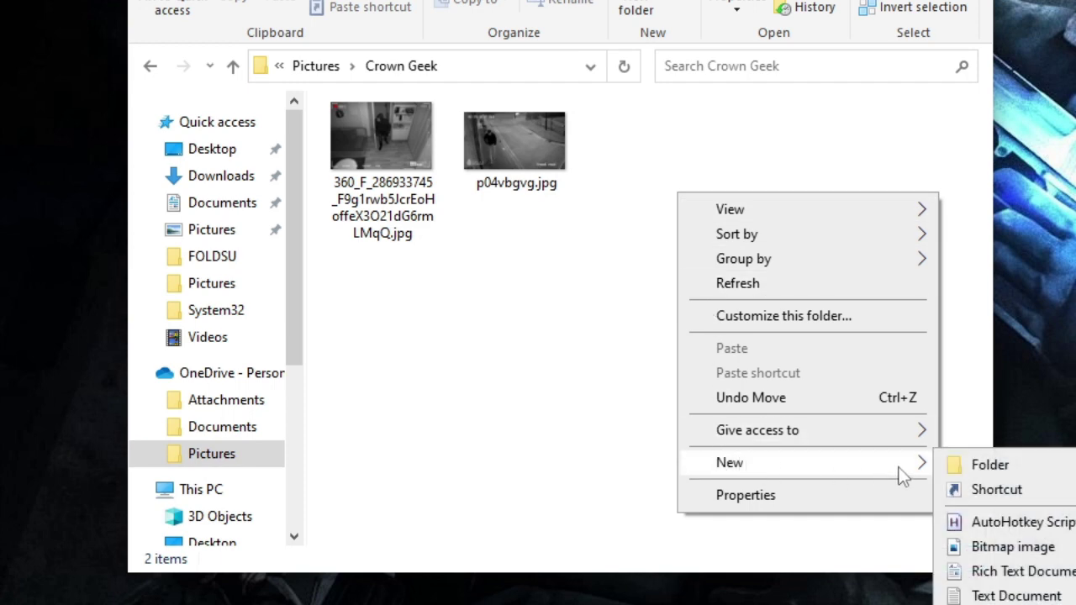
pyautogui.click(1019, 596)
pyautogui.click(637, 365)
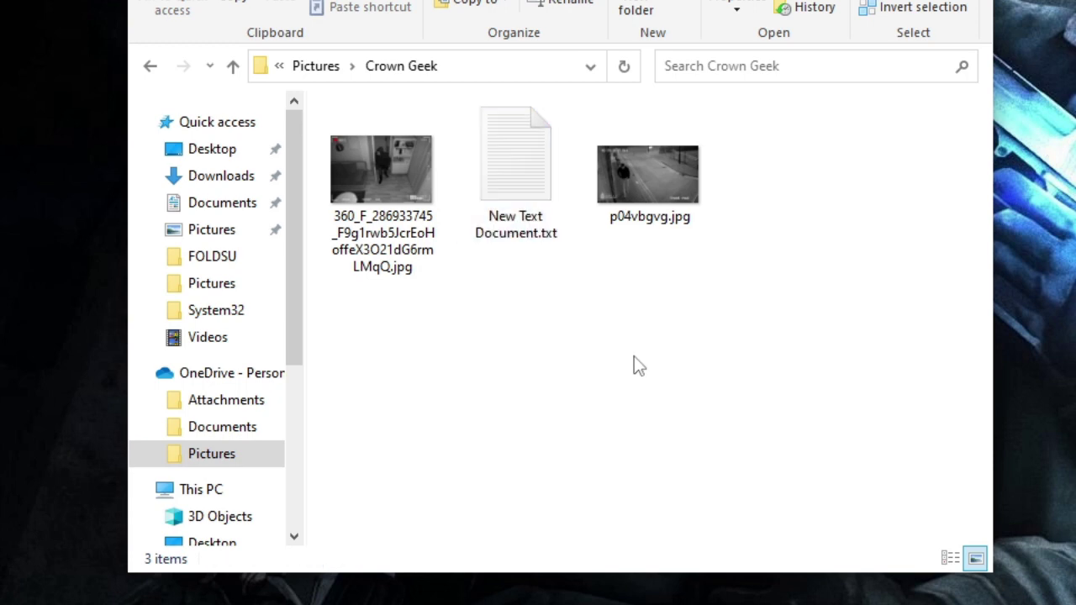
# - Paste the folder-locking batch script into New Text Document.txt and replace YOUR-PASSWORD with a chosen password
pyautogui.doubleClick(514, 158)
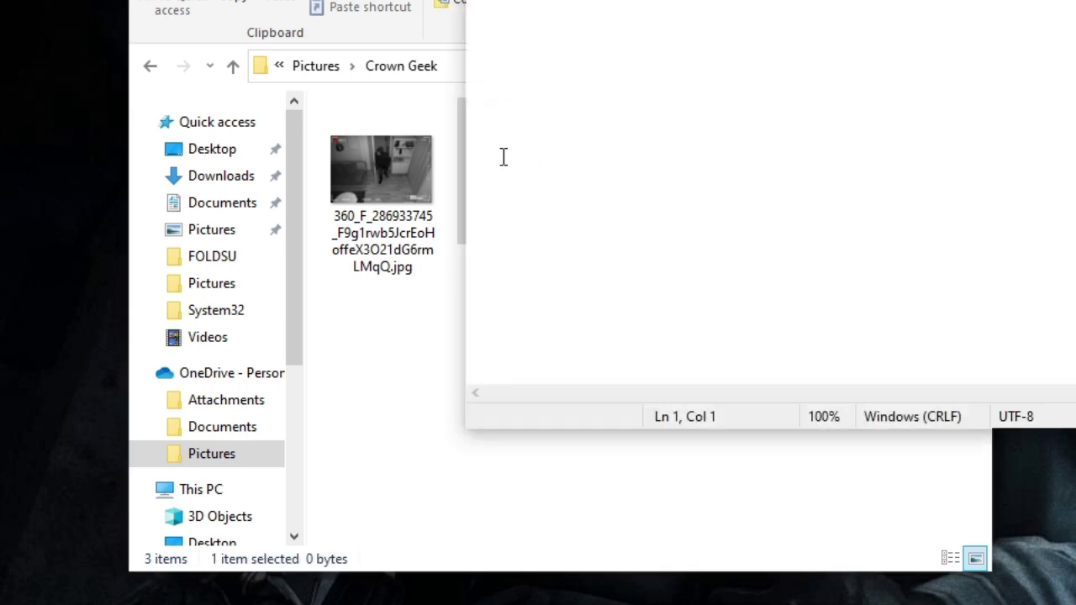
pyautogui.hotkey('alt', 'Tab')
pyautogui.hotkey('ctrl', 'v')
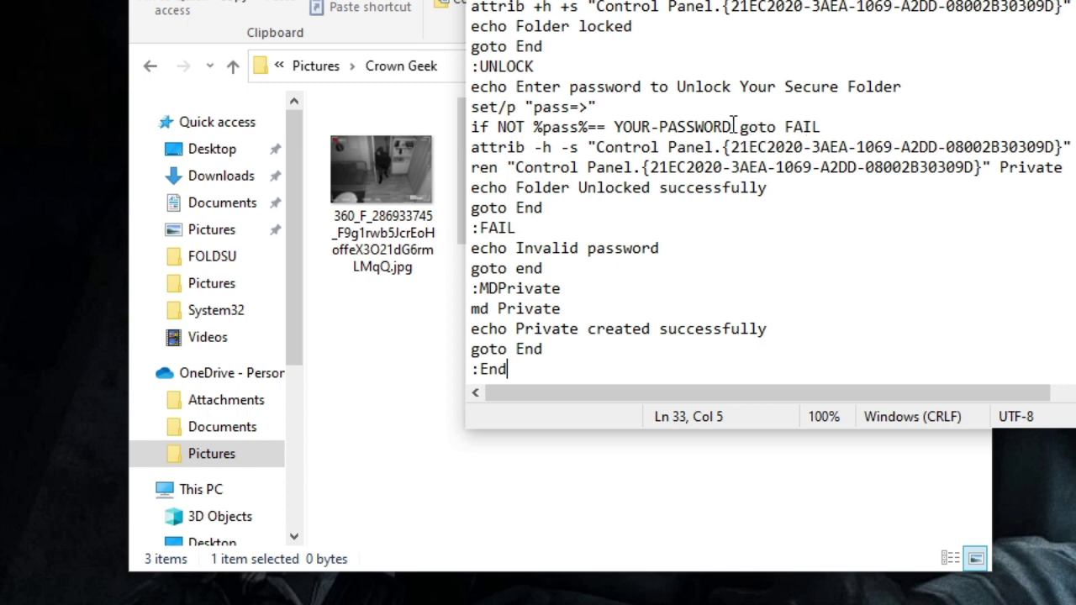
pyautogui.moveTo(733, 127); pyautogui.dragTo(616, 124)
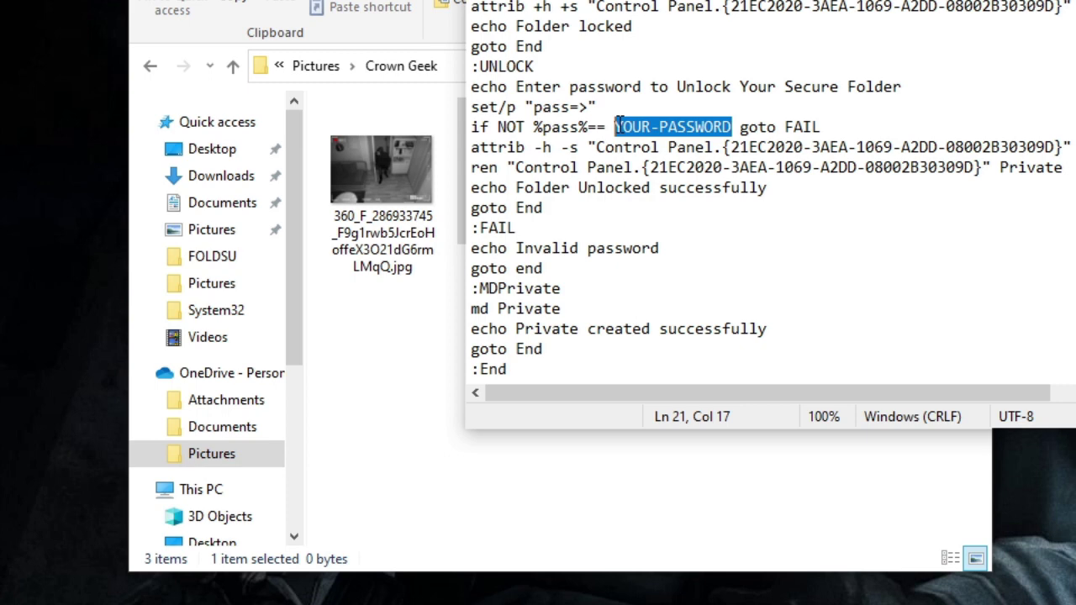
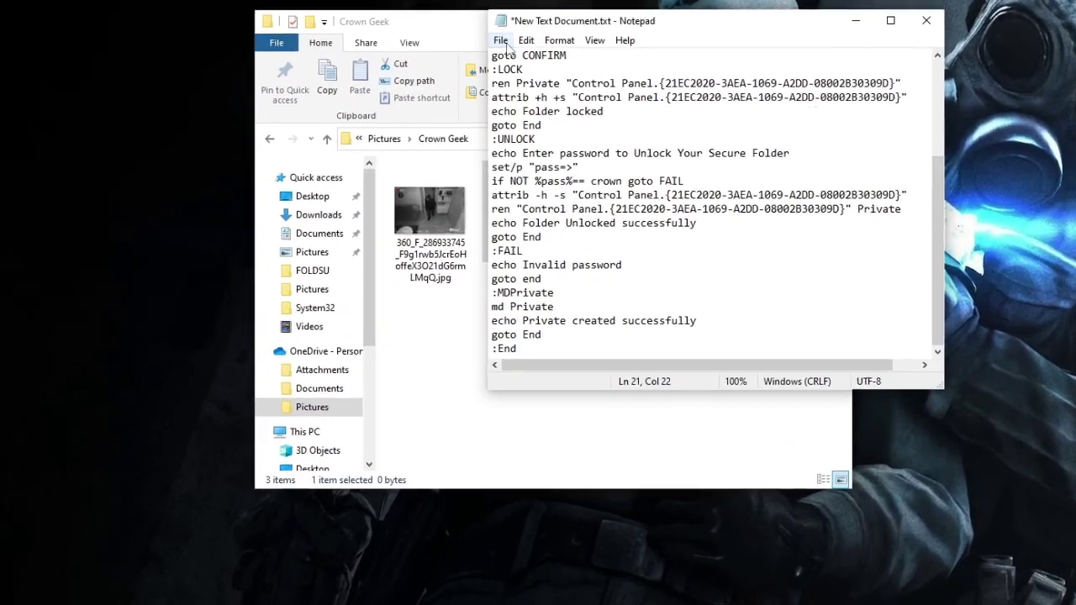
# - Save the script through Save As as Locked Folder.bat in Crown Geek, then close Notepad
pyautogui.click(509, 93)
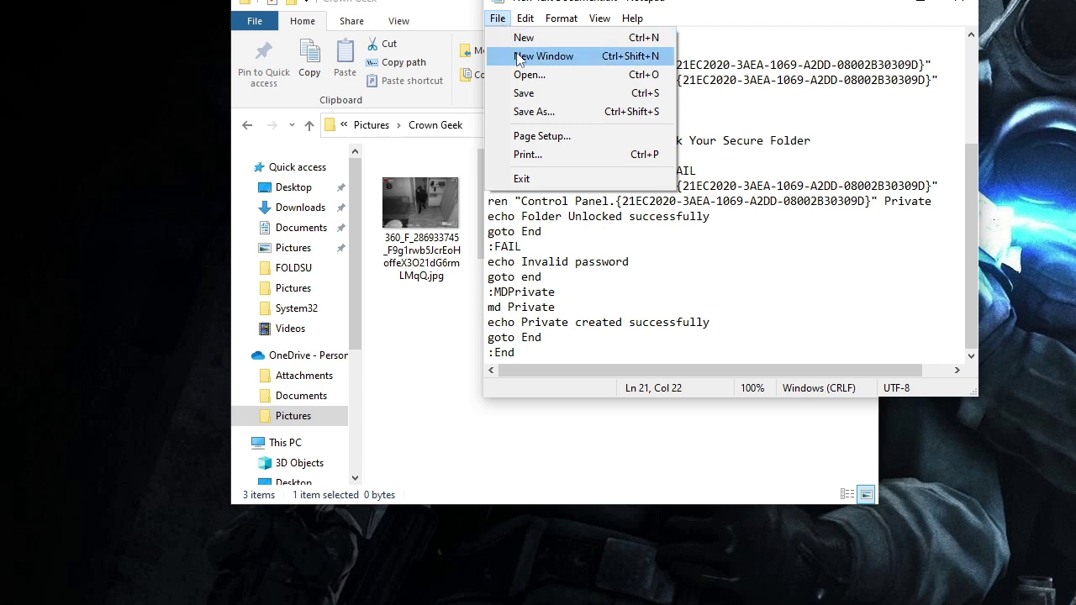
pyautogui.click(563, 112)
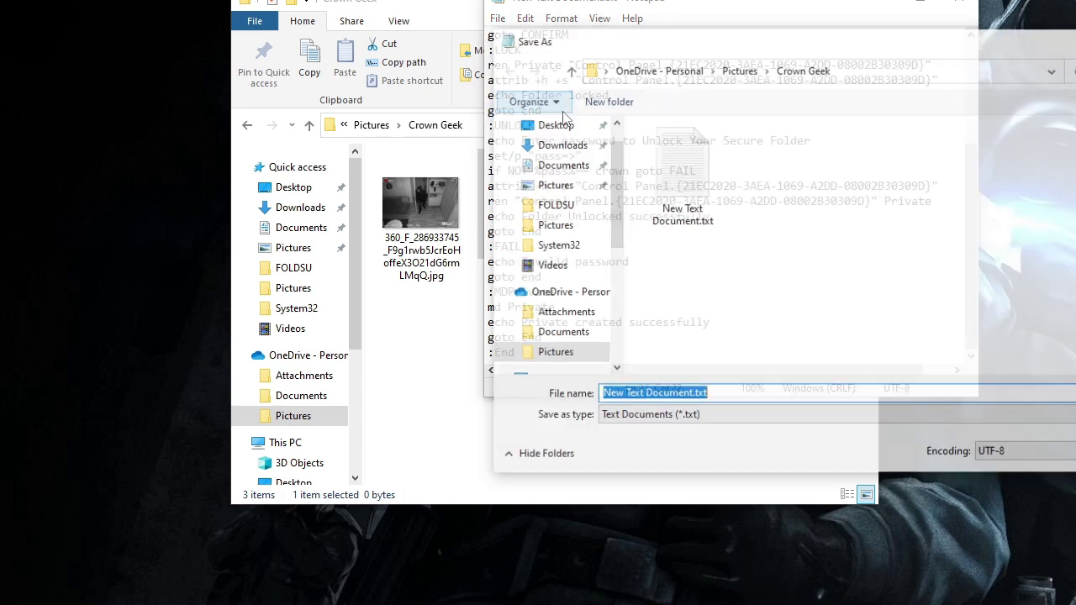
pyautogui.click(691, 395)
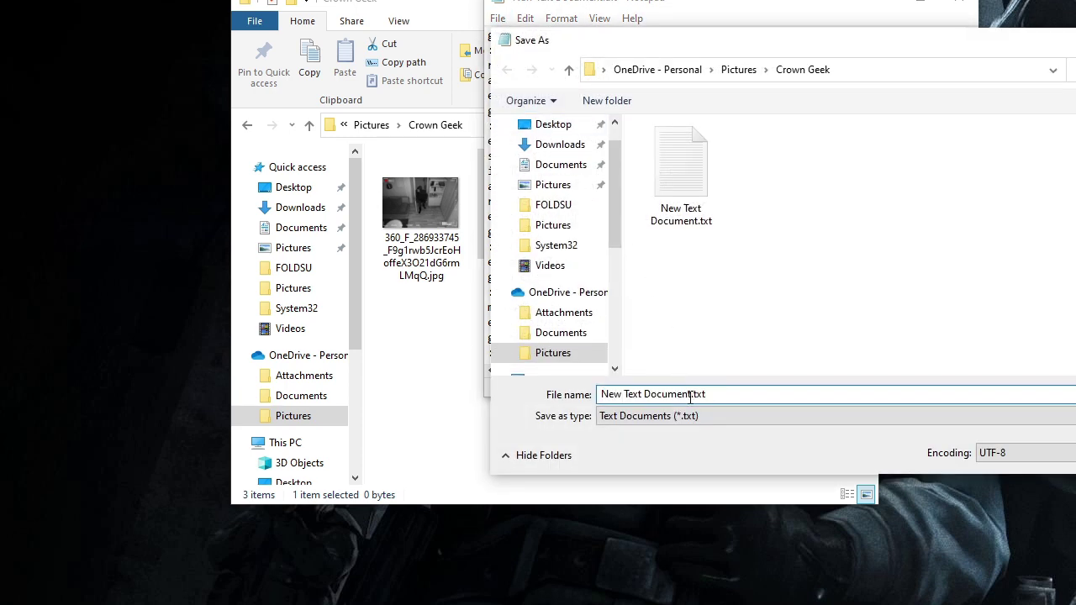
pyautogui.moveTo(691, 394); pyautogui.dragTo(564, 394)
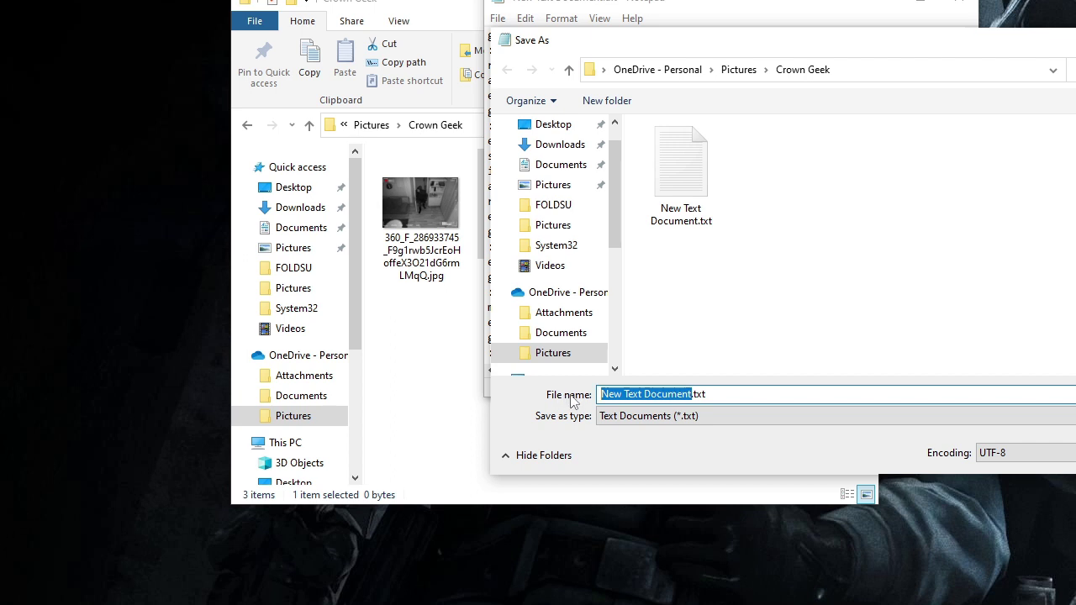
pyautogui.write('zLocke')
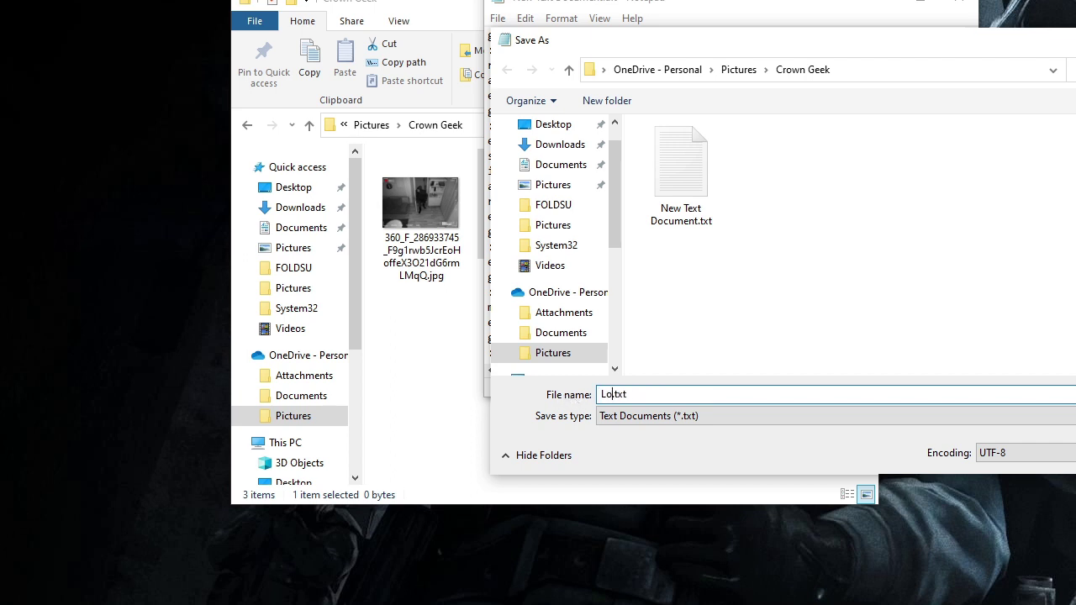
pyautogui.write('d Folder')
pyautogui.press('BackSpace')
pyautogui.press('Return')
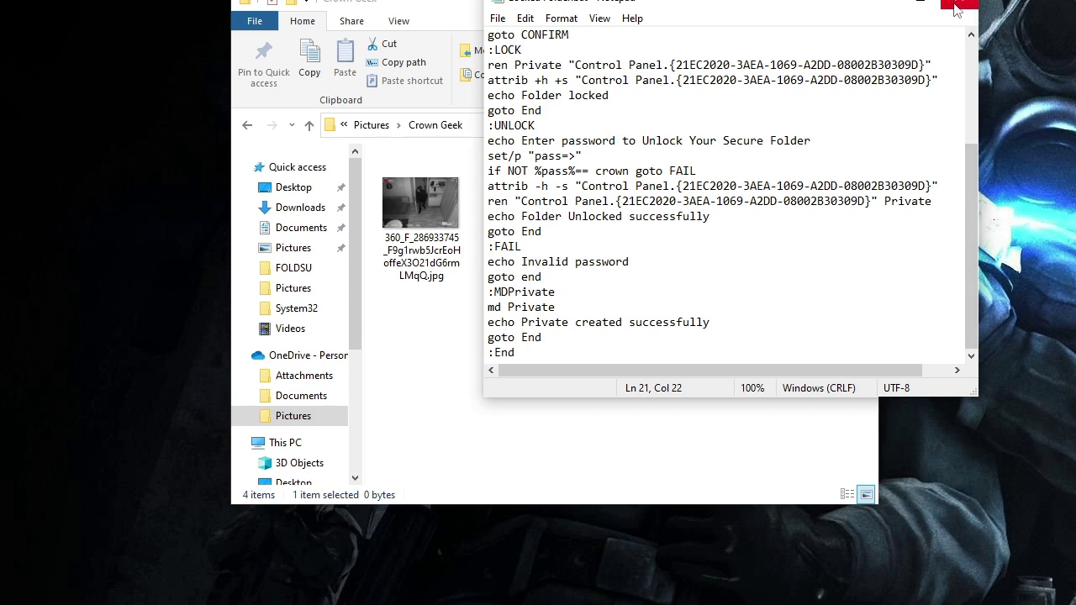
pyautogui.click(959, 4)
# - Run Locked Folder.bat to create the Private folder, then move both jpg pictures into it
pyautogui.click(644, 337)
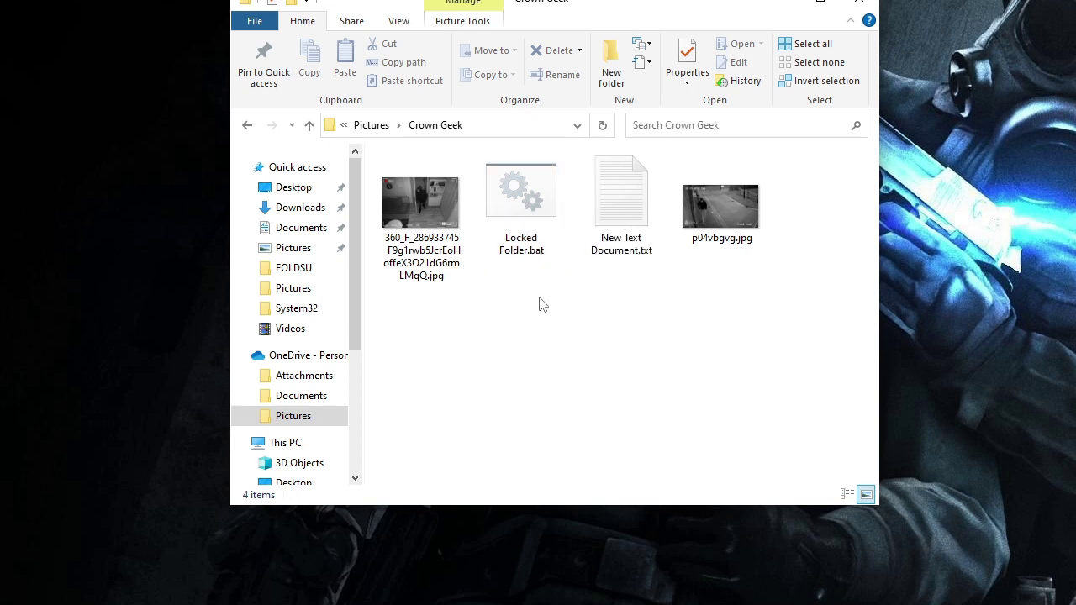
pyautogui.click(541, 205)
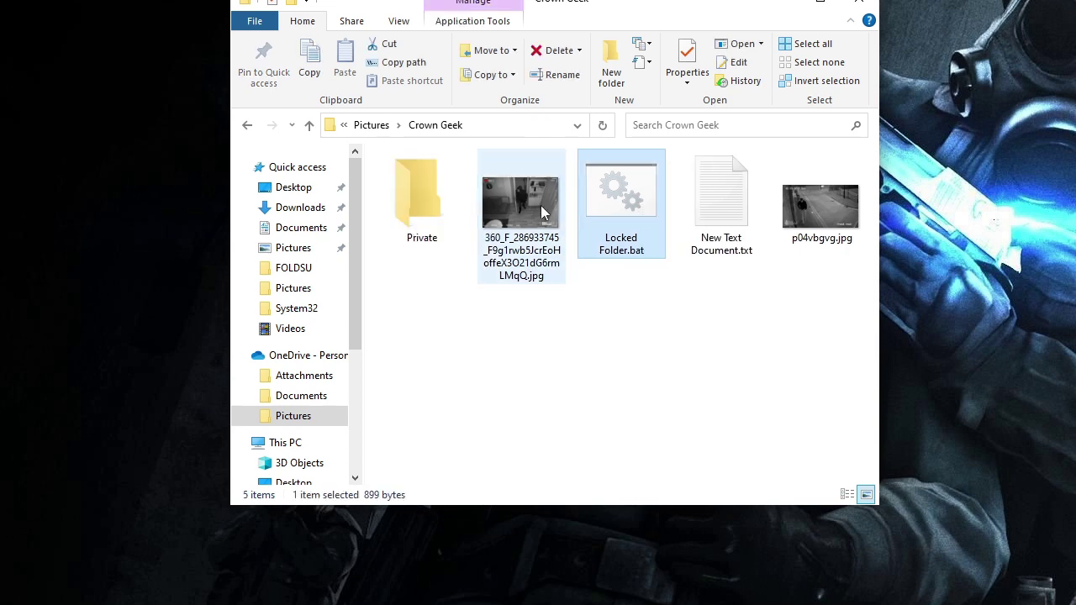
pyautogui.click(426, 181)
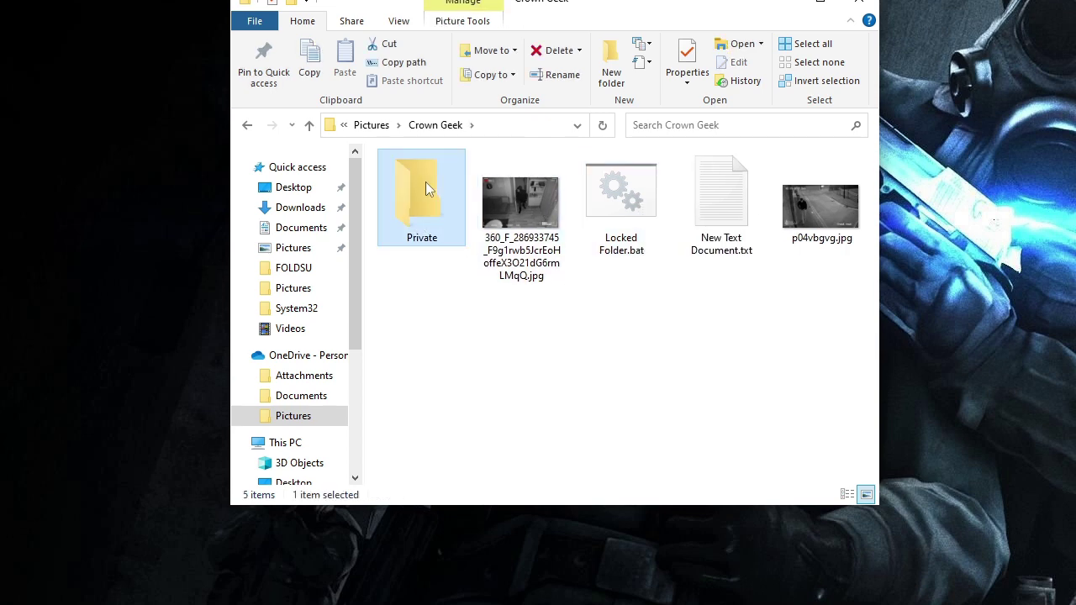
pyautogui.click(454, 299)
pyautogui.moveTo(519, 226); pyautogui.dragTo(425, 223)
pyautogui.moveTo(729, 214); pyautogui.dragTo(429, 214)
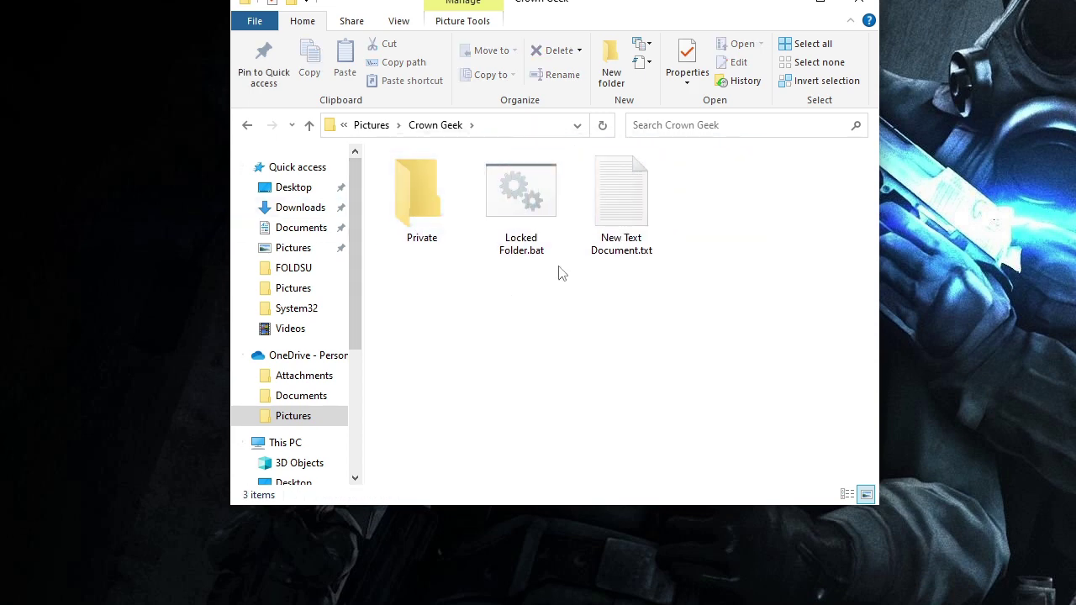
# - Run Locked Folder.bat, answer y to lock Private, then reopen Crown Geek to verify it's hidden
pyautogui.doubleClick(527, 212)
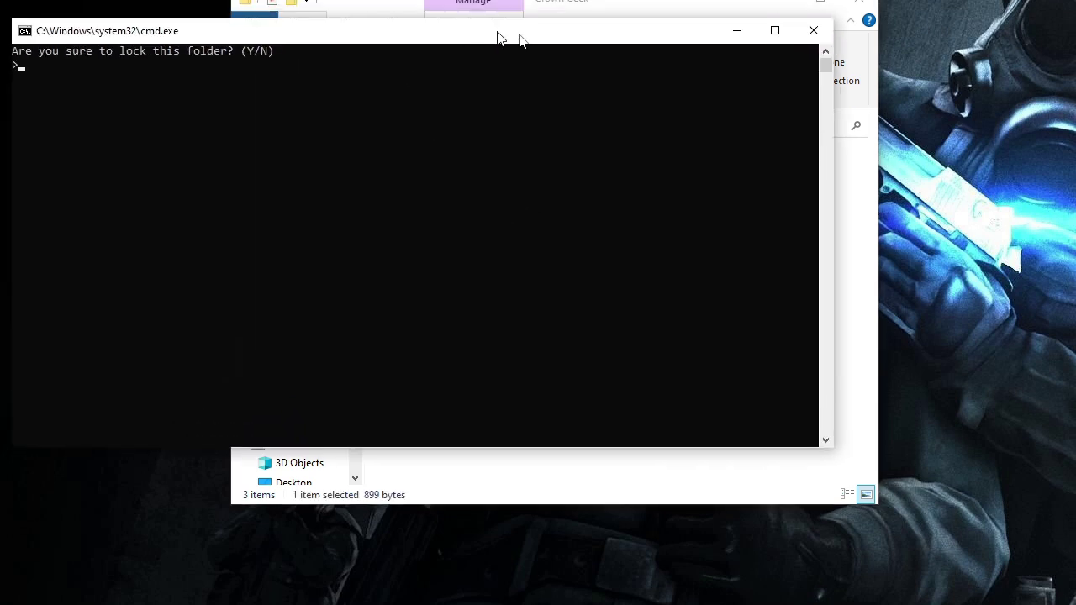
pyautogui.moveTo(504, 37); pyautogui.dragTo(731, 38)
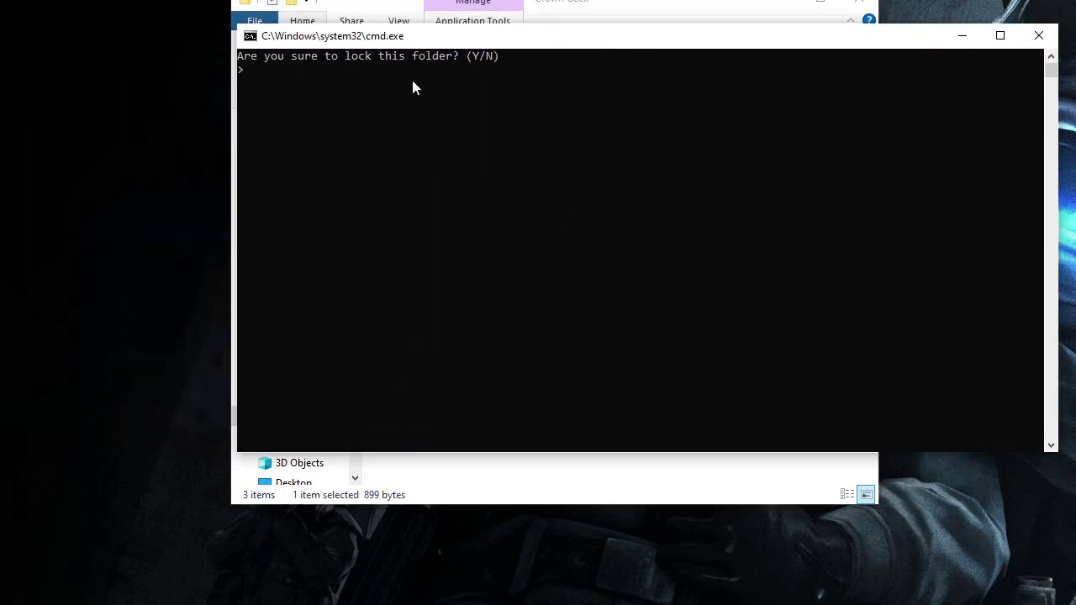
pyautogui.write('y')
pyautogui.press('Return')
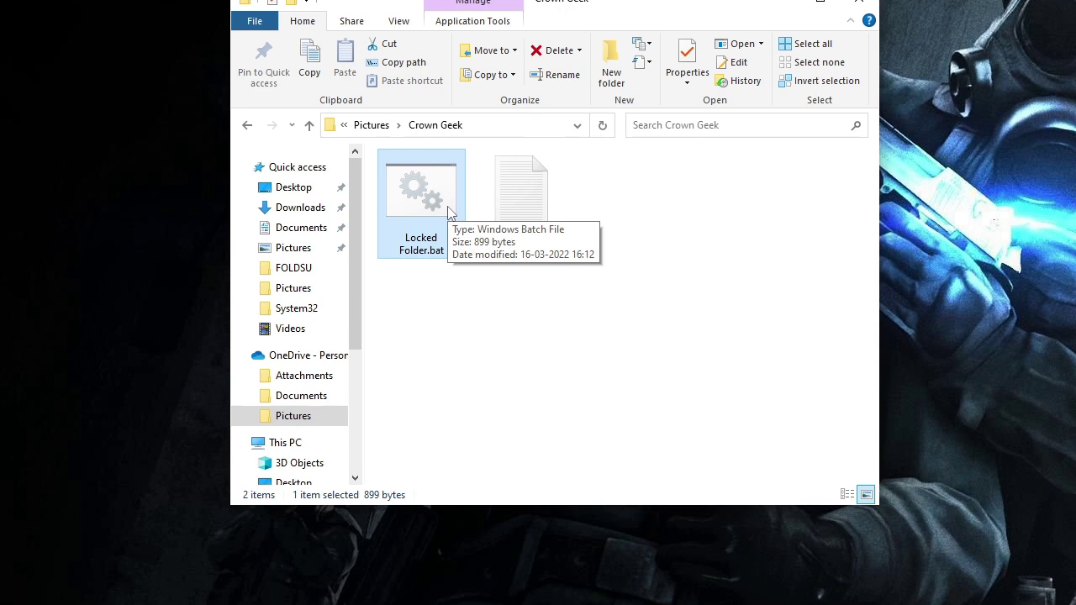
pyautogui.click(314, 426)
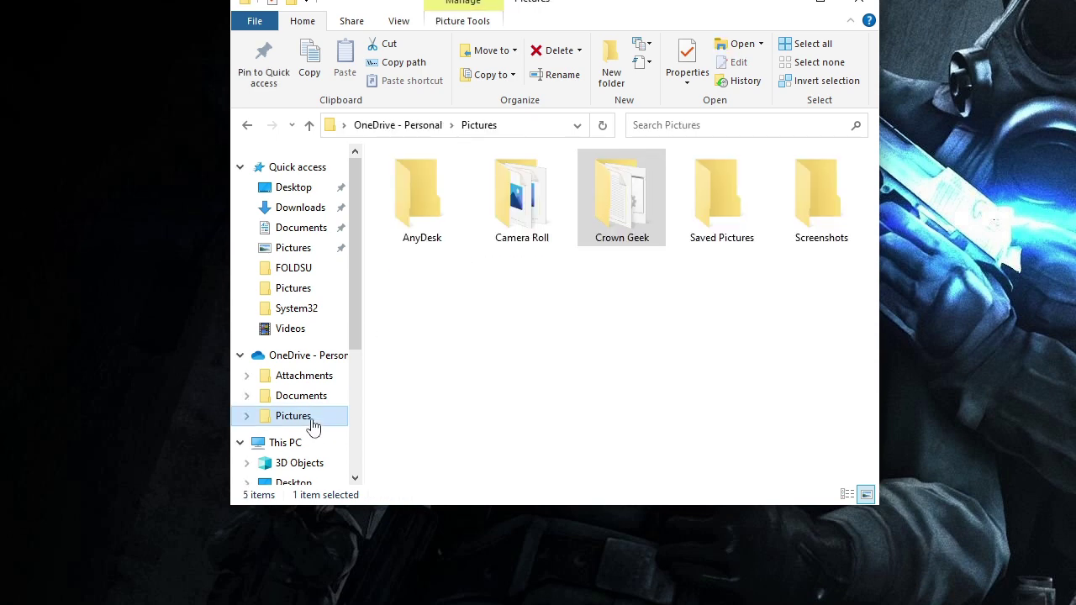
pyautogui.doubleClick(622, 204)
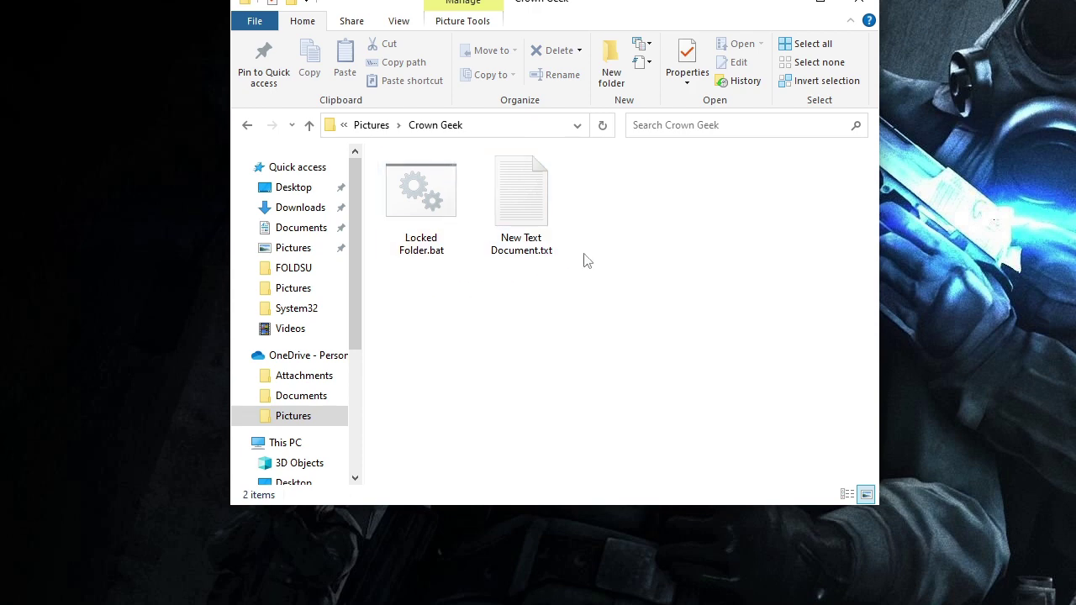
# - Run Locked Folder.bat, enter the folder password to unlock Private, then open it to show both pictures
pyautogui.doubleClick(429, 212)
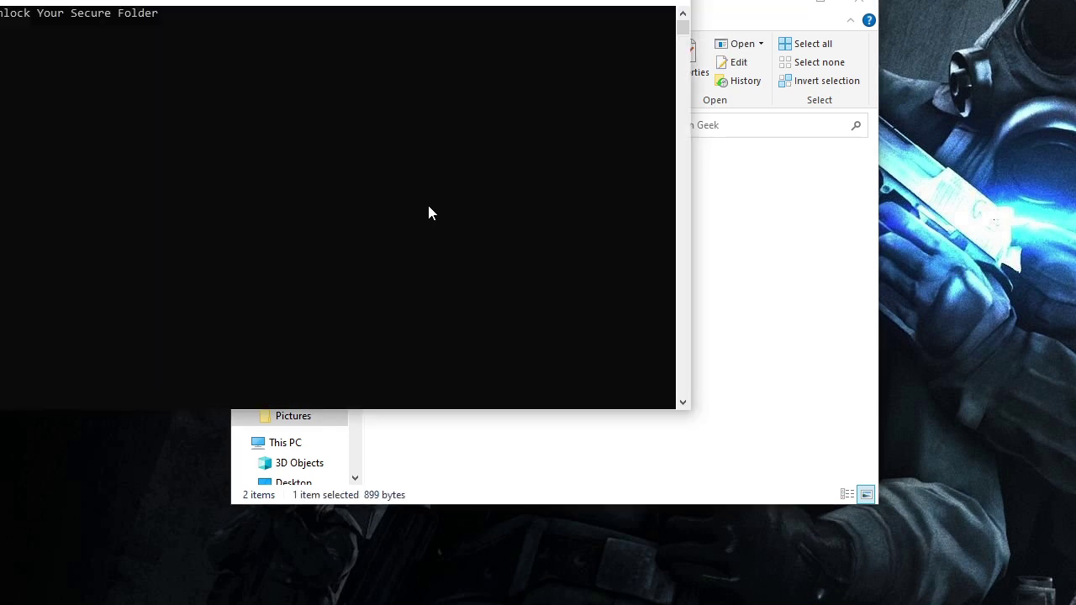
pyautogui.moveTo(280, 2); pyautogui.dragTo(511, 17)
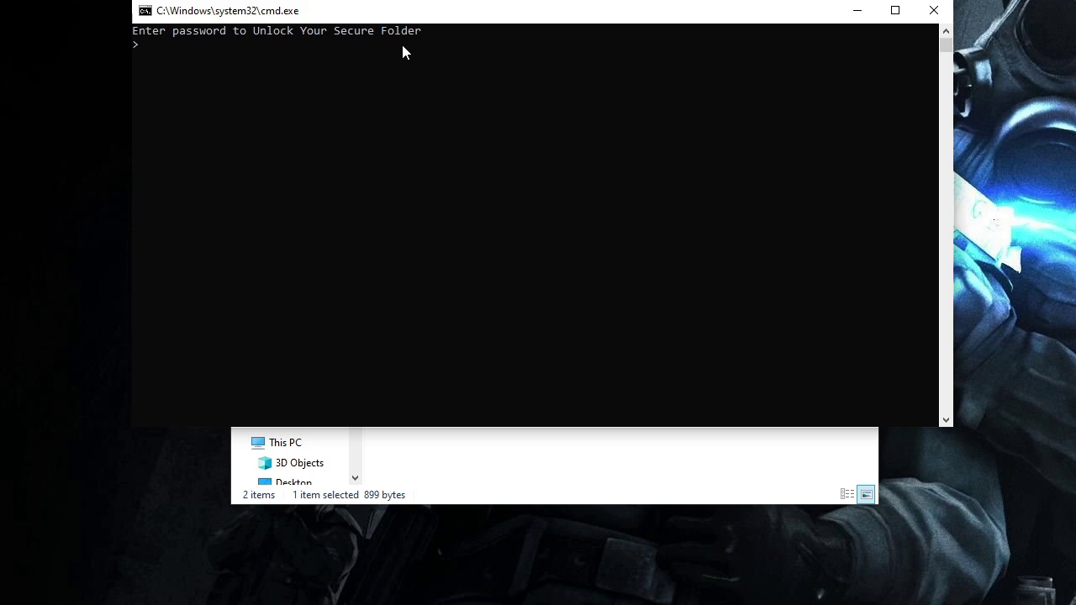
pyautogui.press('Return')
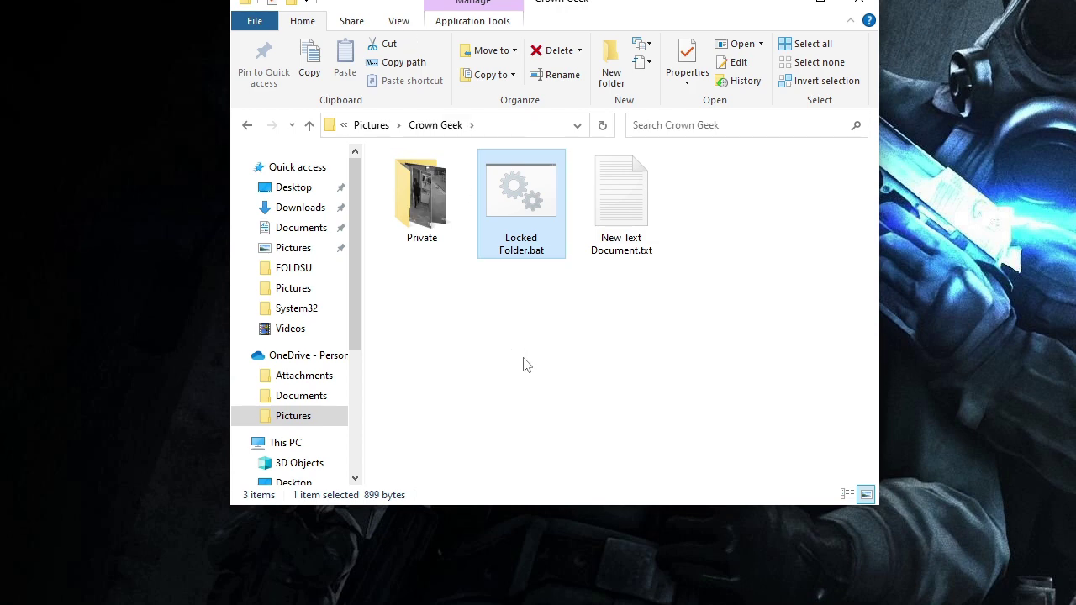
pyautogui.click(429, 212)
pyautogui.doubleClick(431, 215)
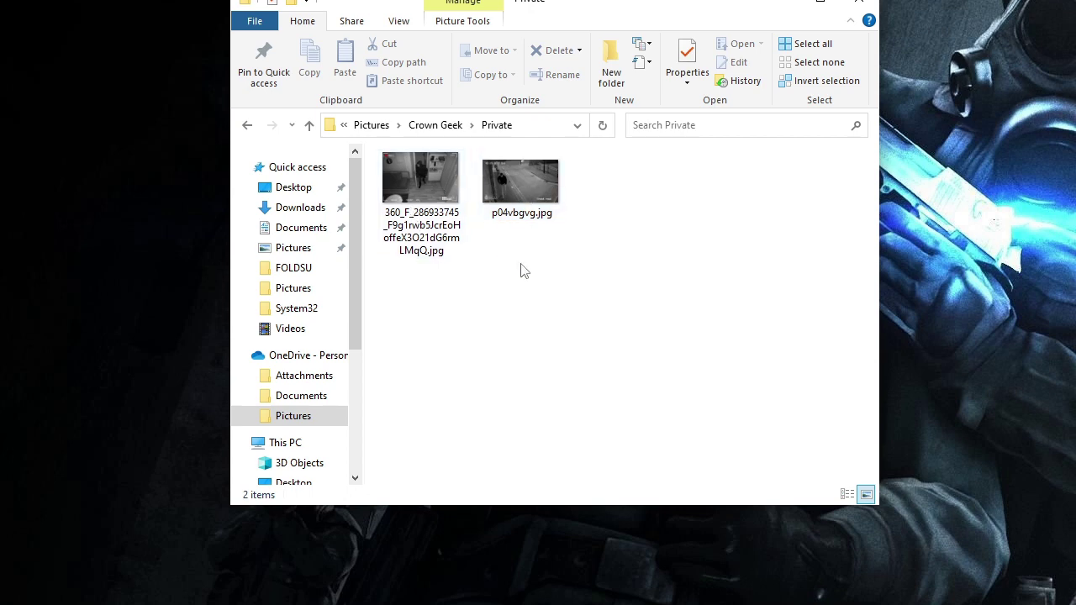
# - Reopen Crown Geek from Pictures, run Locked Folder.bat and answer Y to hide Private again
pyautogui.click(317, 418)
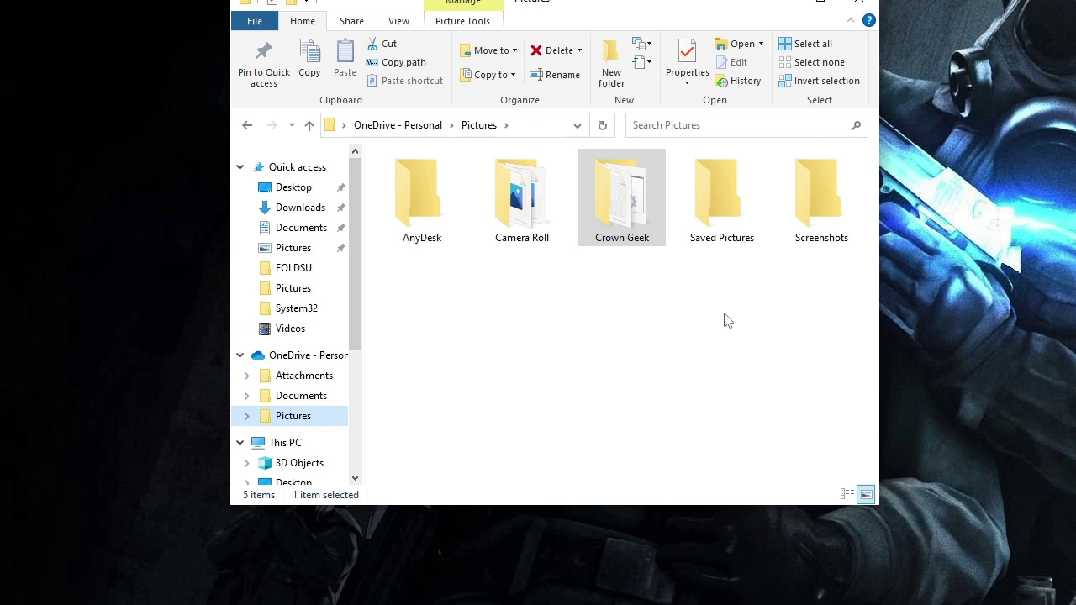
pyautogui.doubleClick(633, 202)
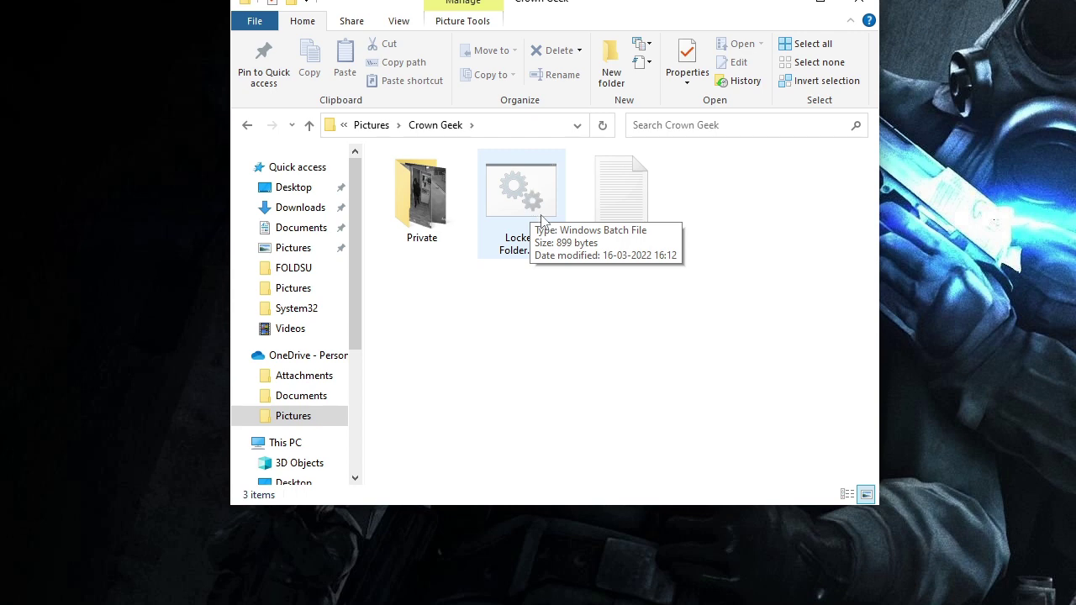
pyautogui.doubleClick(546, 208)
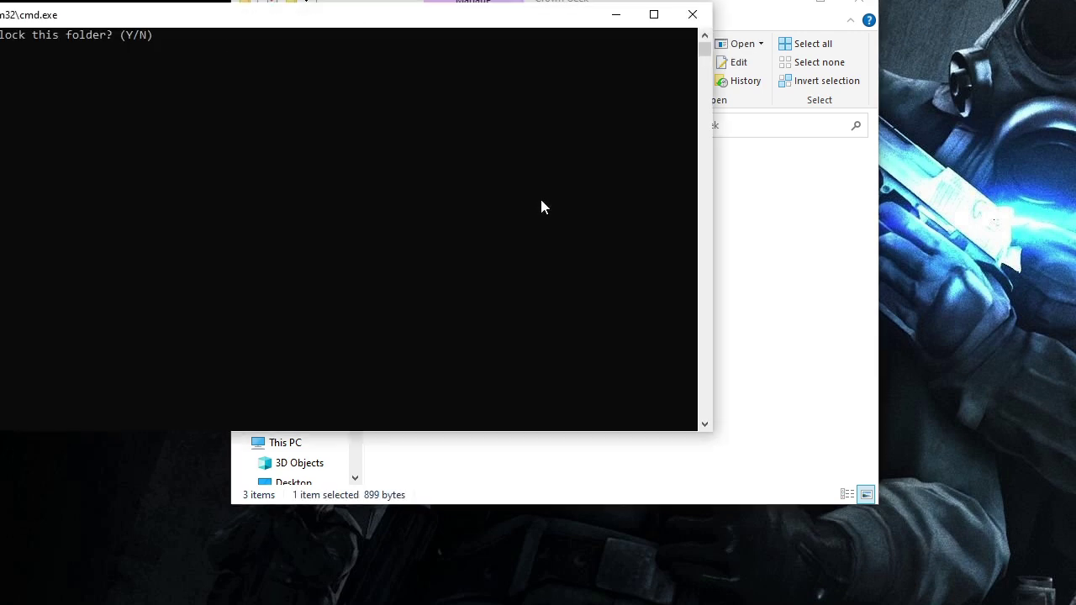
pyautogui.write('Y')
pyautogui.press('Return')
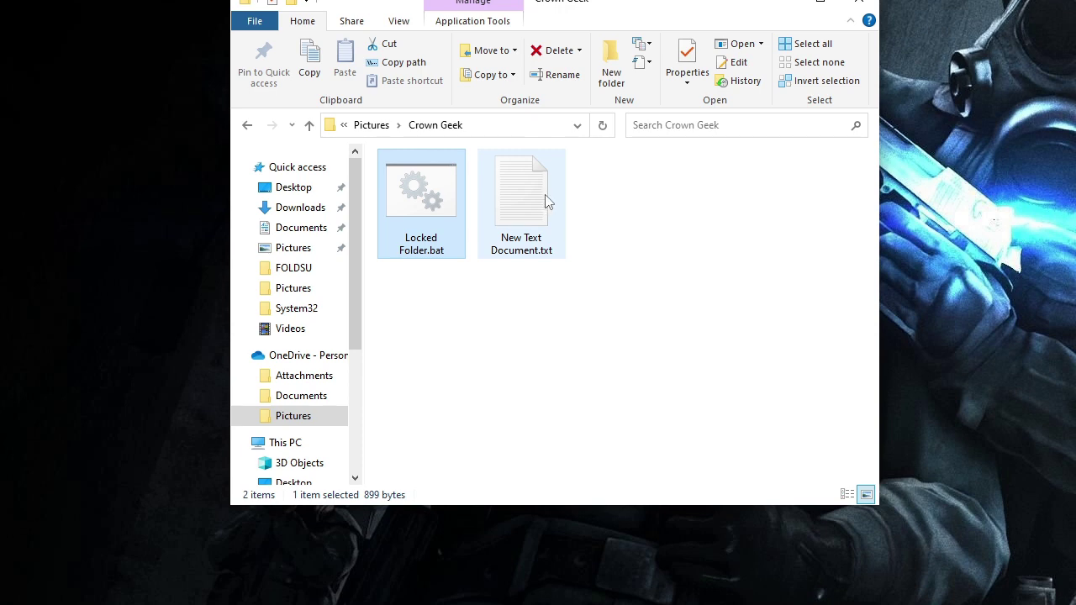
pyautogui.click(309, 422)
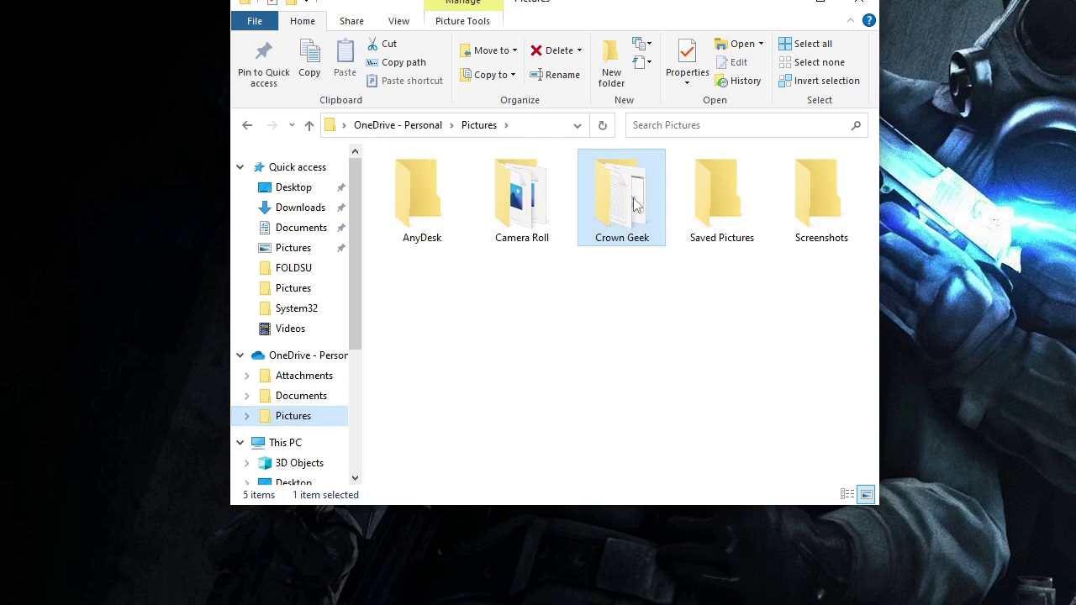
pyautogui.doubleClick(619, 219)
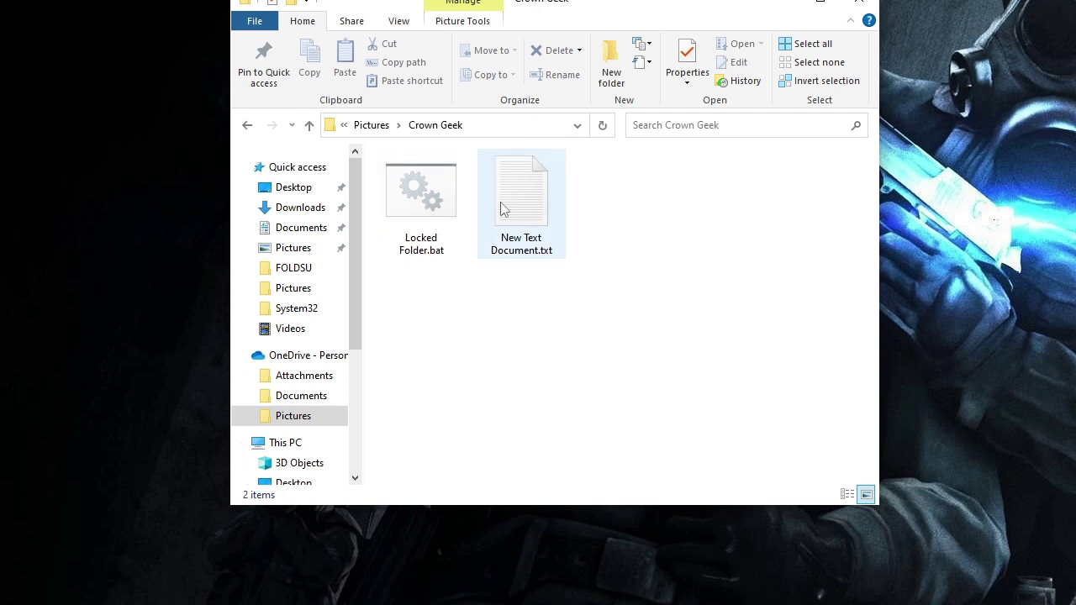
pyautogui.moveTo(417, 232)
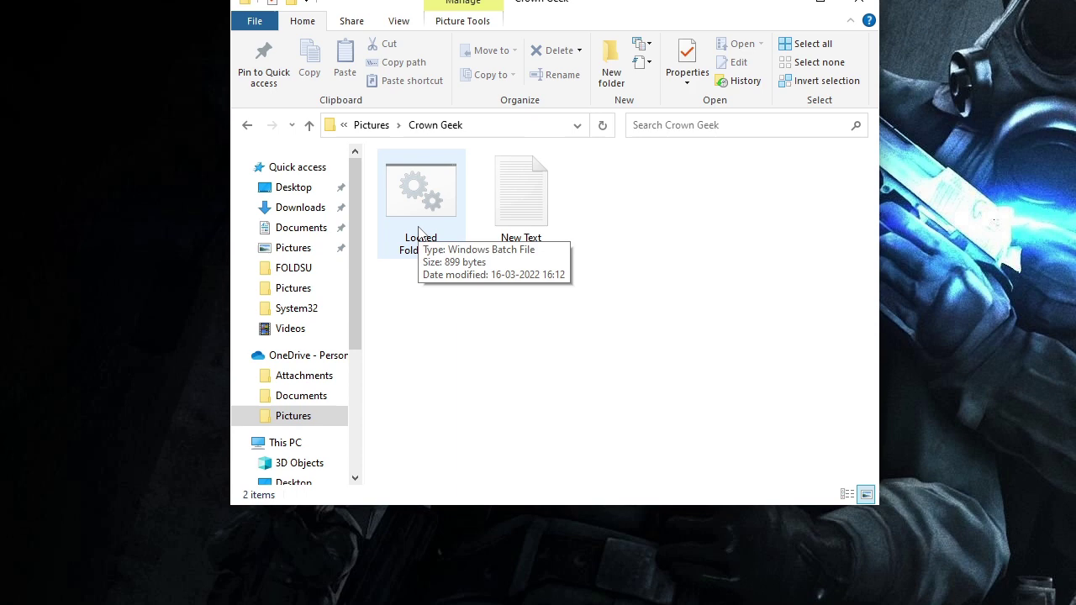